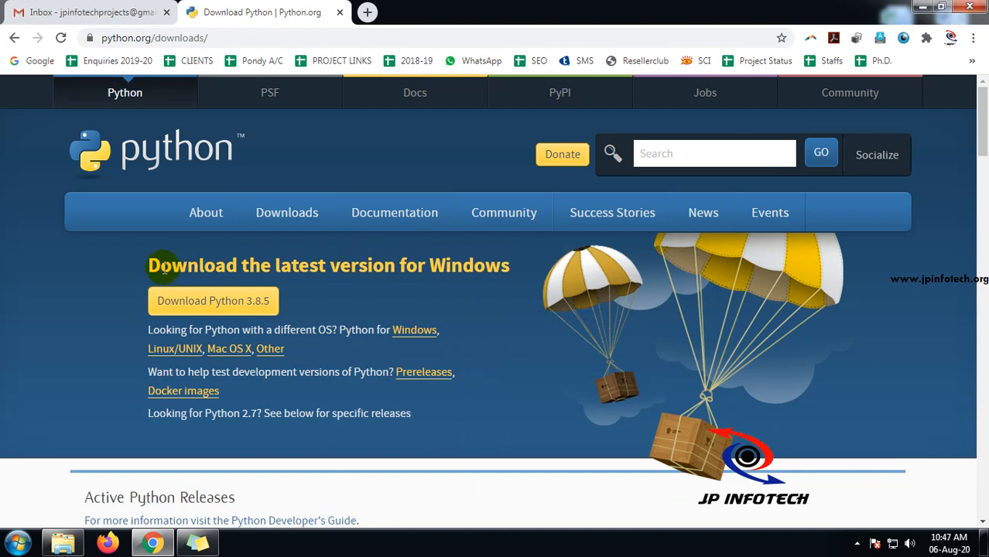
# - Open the Python 3.8.5 release page from the list of specific releases and locate its Files table
pyautogui.moveTo(148, 265); pyautogui.dragTo(499, 264)
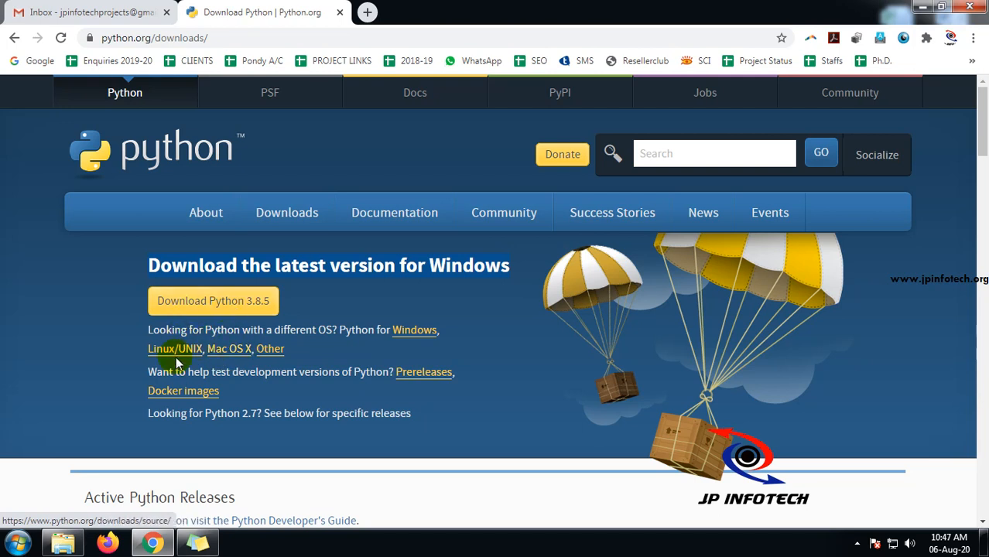
pyautogui.click(153, 266)
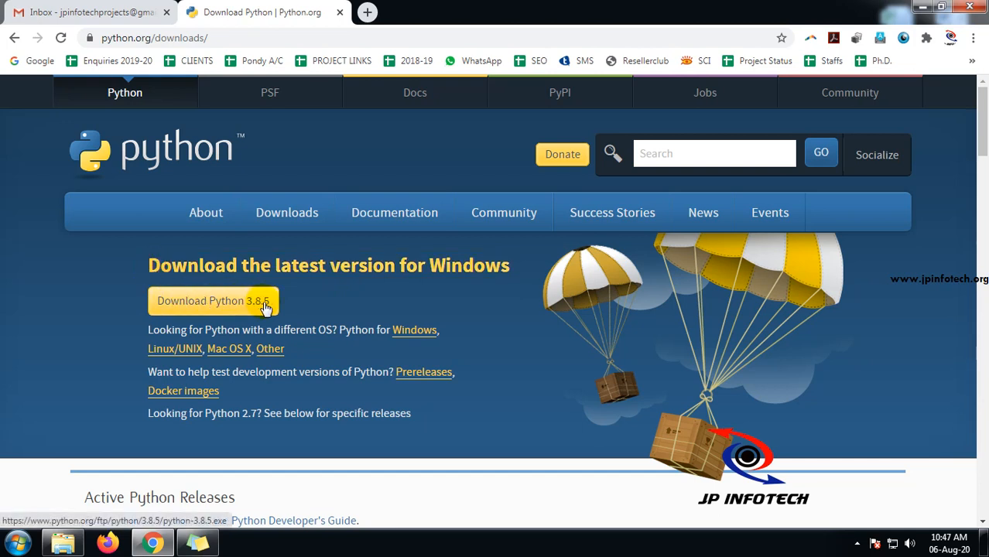
pyautogui.scroll(-1, 296, 284)
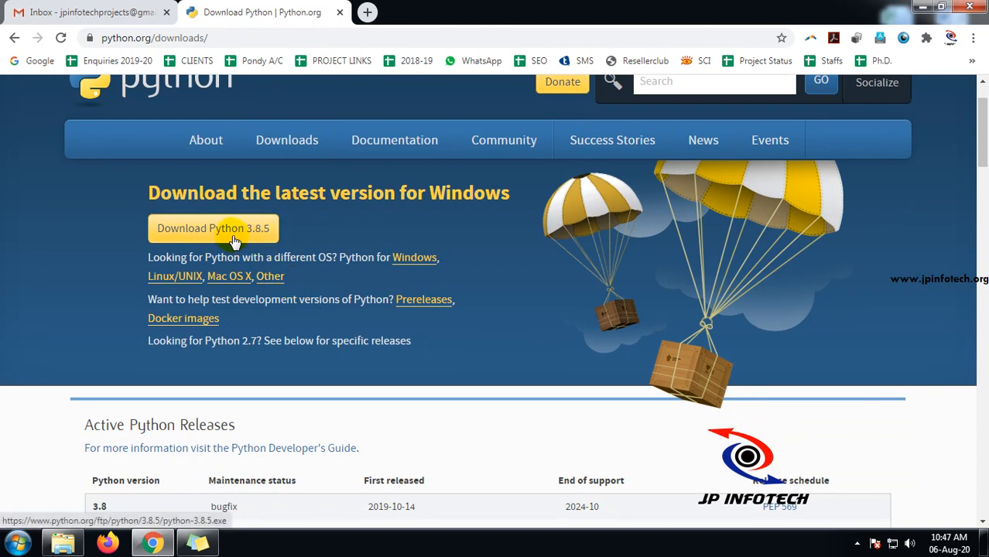
pyautogui.scroll(-7, 261, 269)
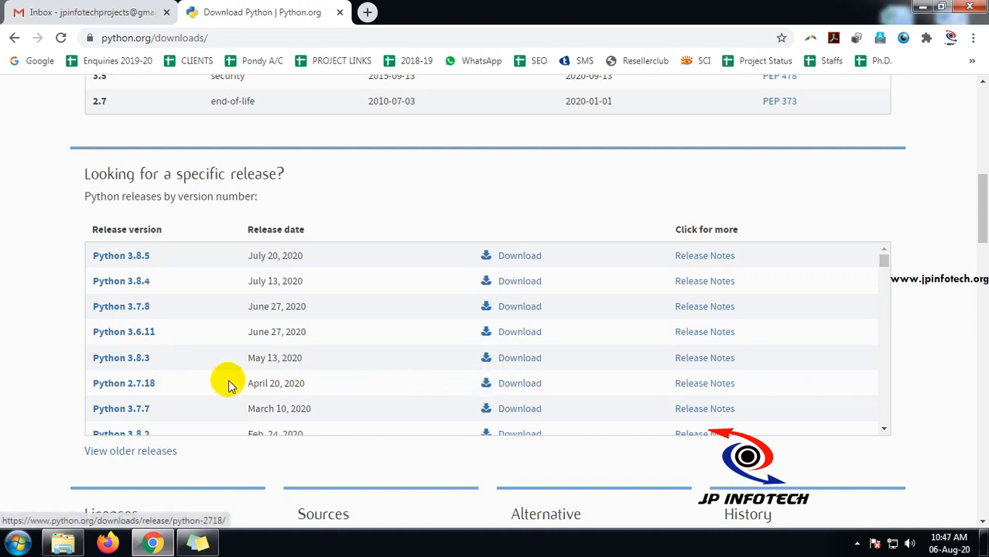
pyautogui.scroll(7, 210, 290)
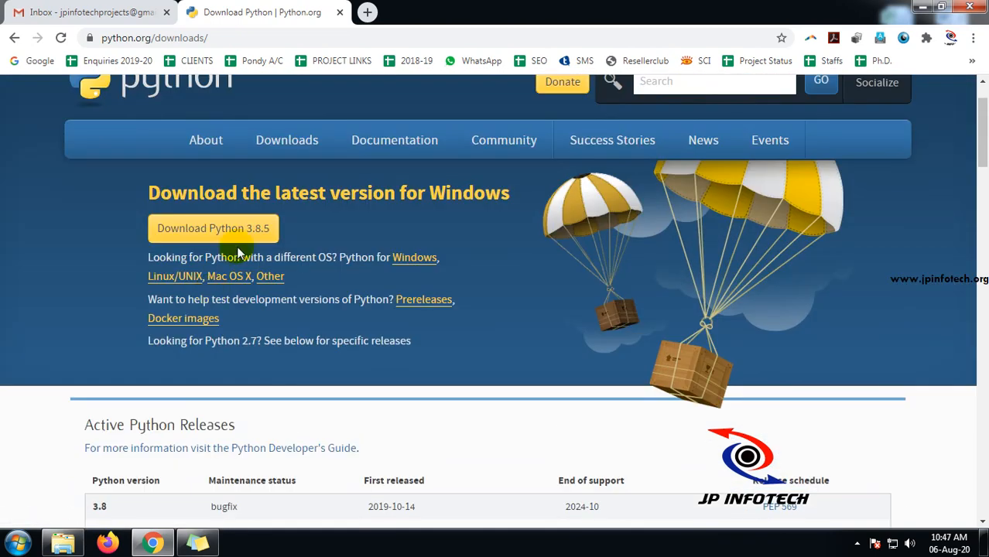
pyautogui.scroll(-7, 236, 255)
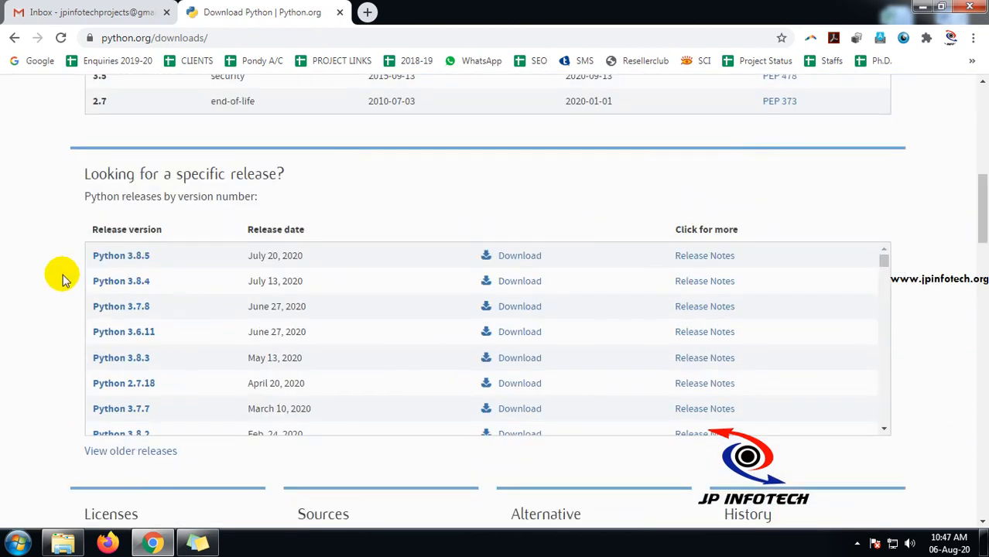
pyautogui.click(528, 258)
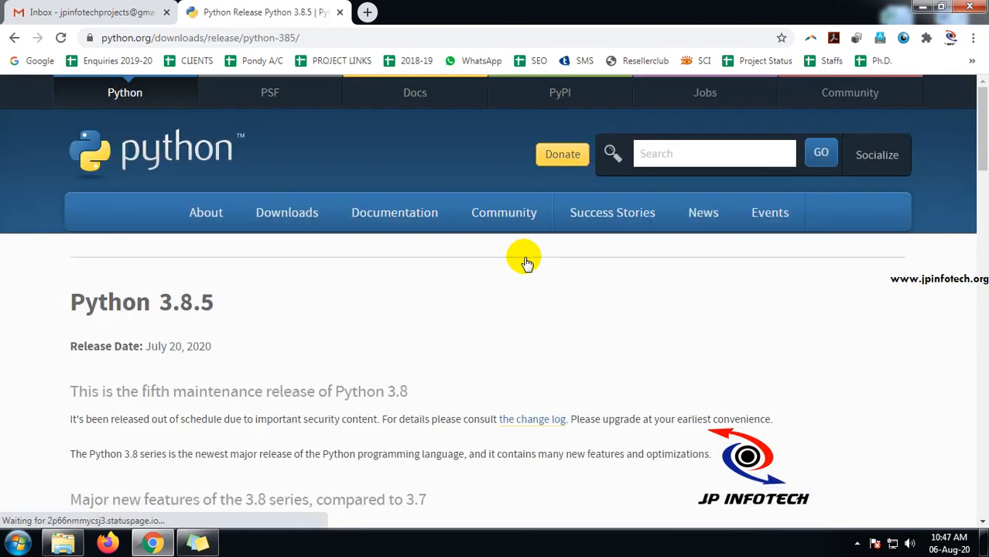
pyautogui.scroll(-10, 324, 341)
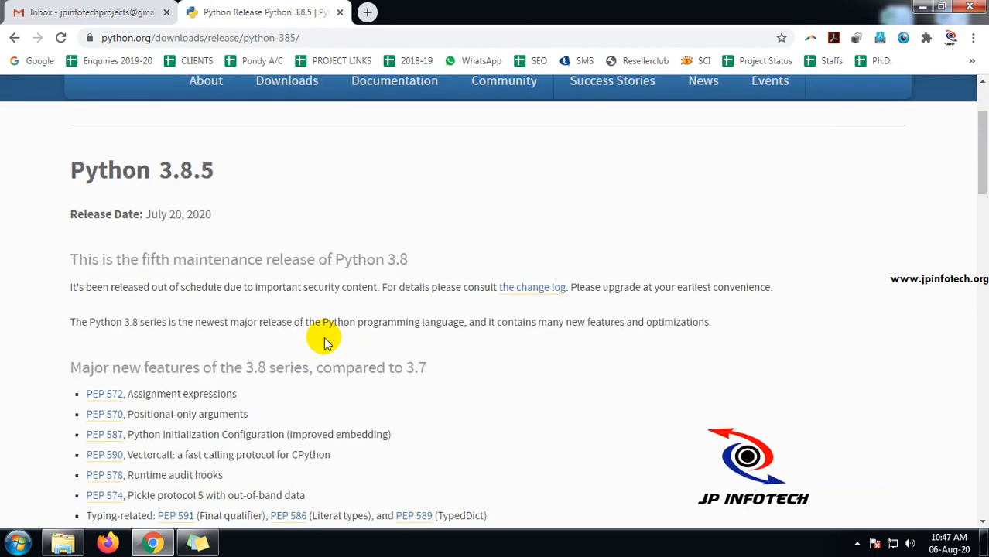
pyautogui.scroll(-11, 307, 301)
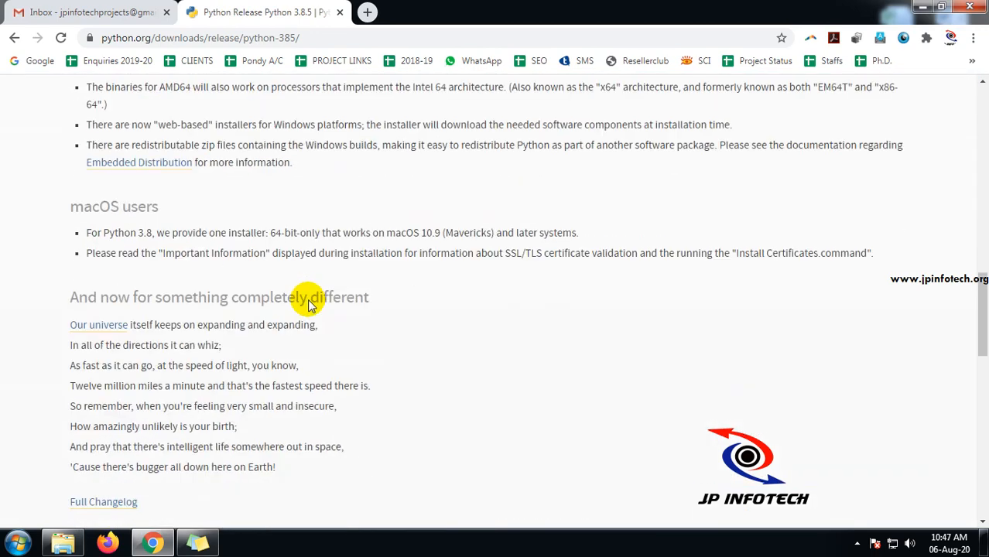
pyautogui.scroll(2, 287, 292)
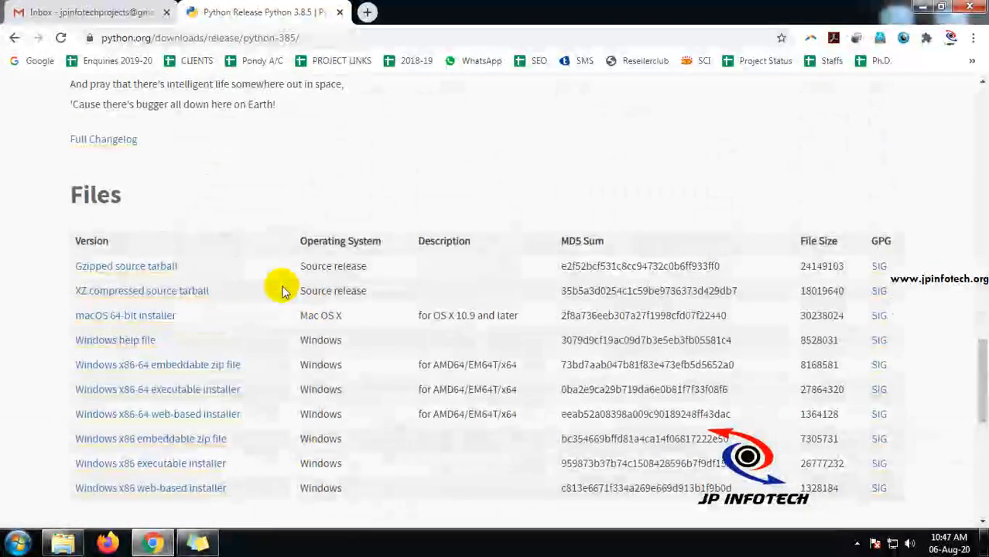
pyautogui.doubleClick(73, 193)
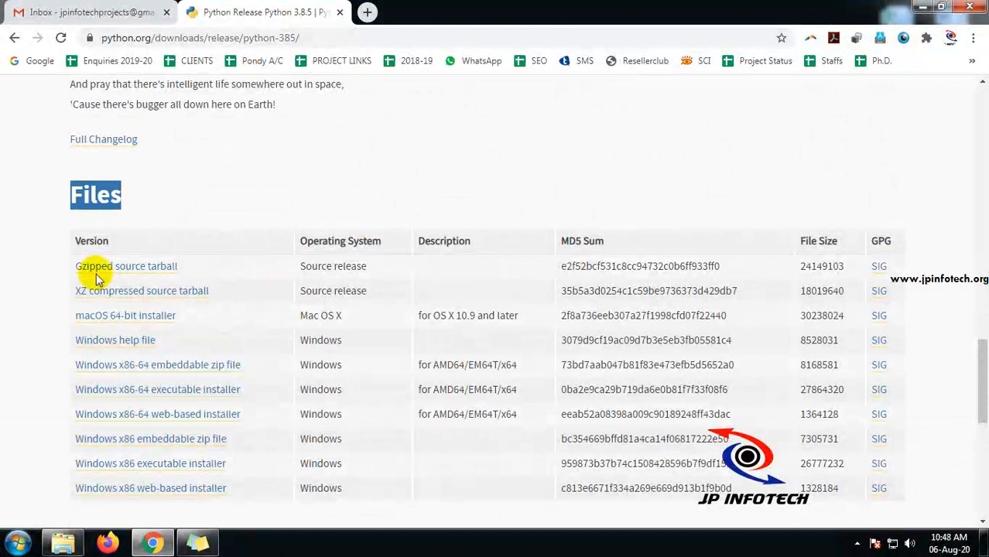
pyautogui.scroll(-1, 287, 316)
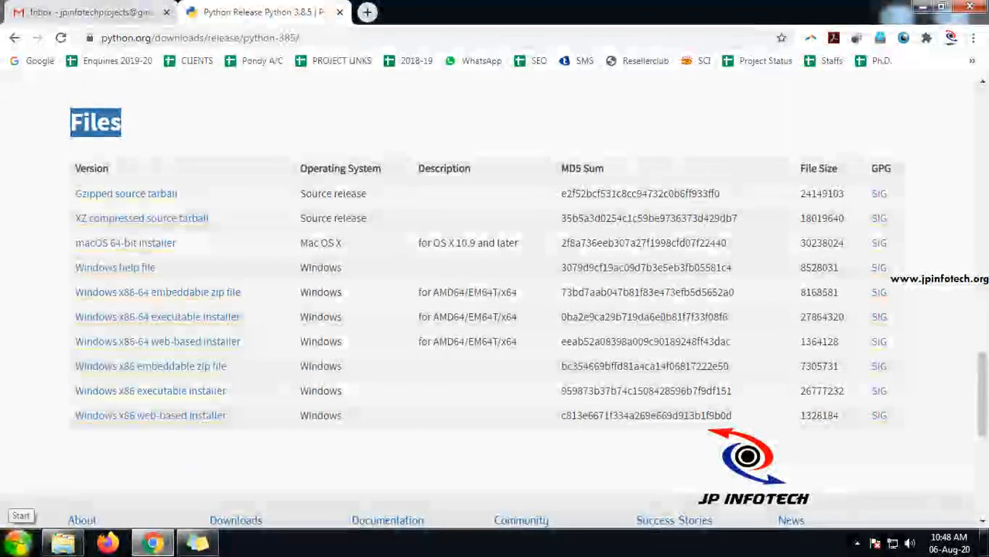
# - Check the Windows system type in the computer's properties and close the System window
pyautogui.click(17, 541)
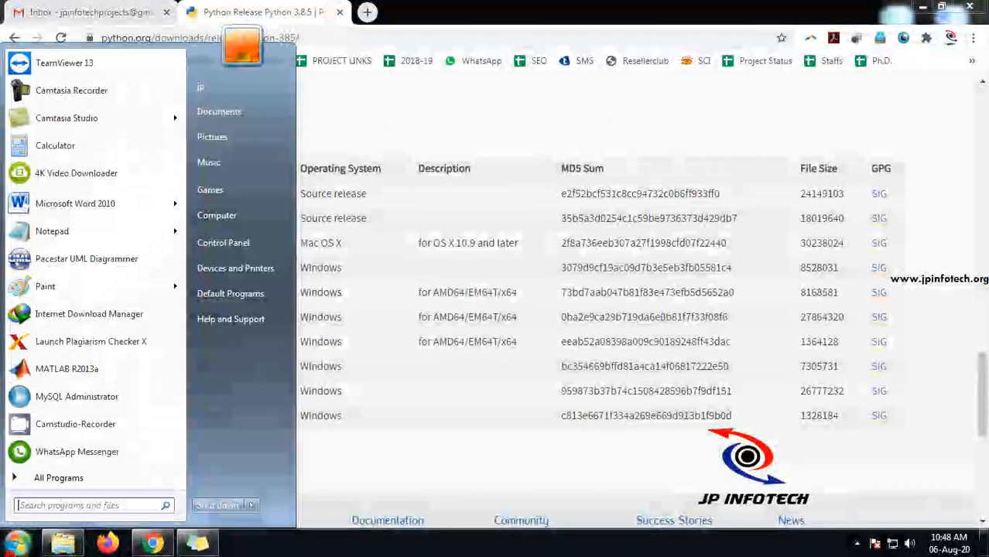
pyautogui.rightClick(210, 218)
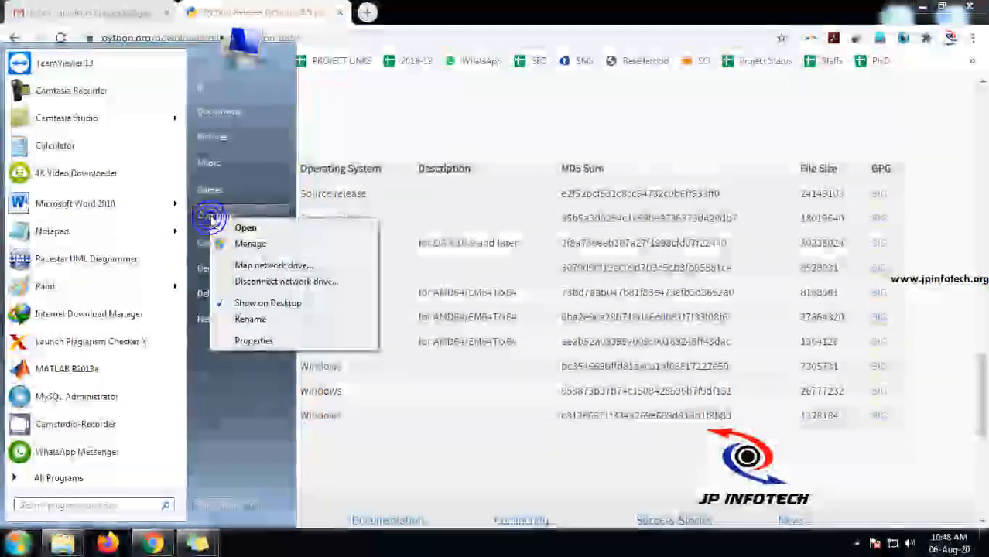
pyautogui.click(252, 342)
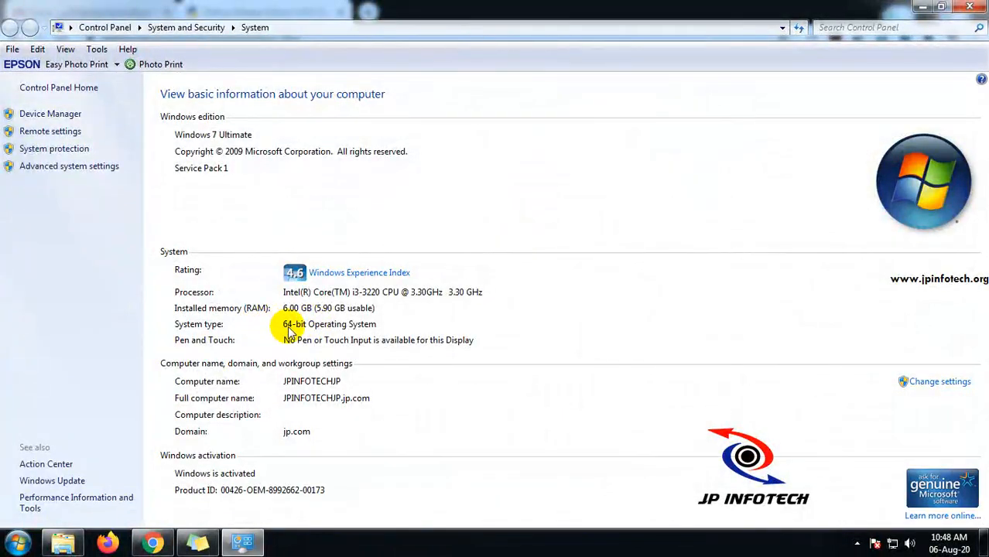
pyautogui.click(979, 6)
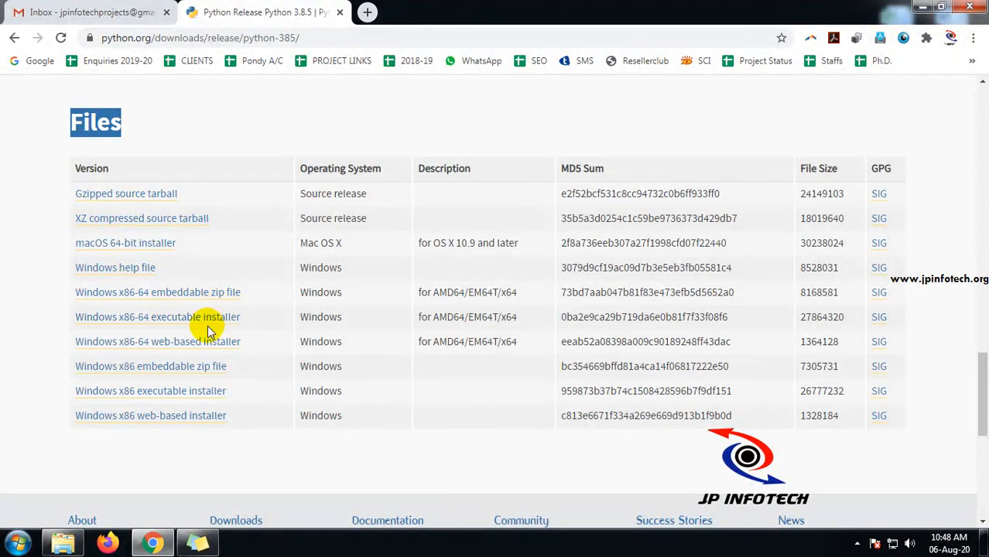
# - Download the Windows x86-64 executable installer and save it to the Desktop as python-3.8.5-amd64
pyautogui.click(130, 324)
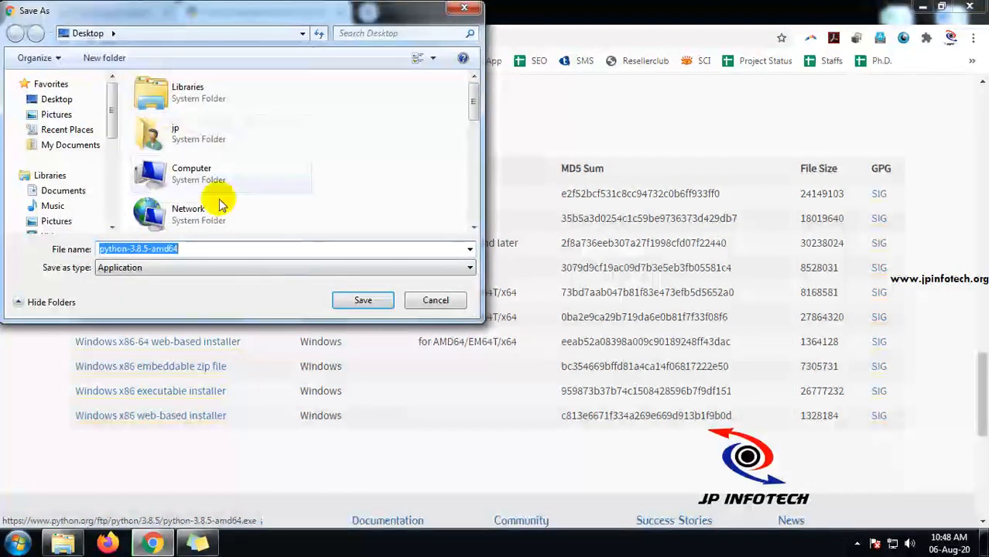
pyautogui.click(380, 302)
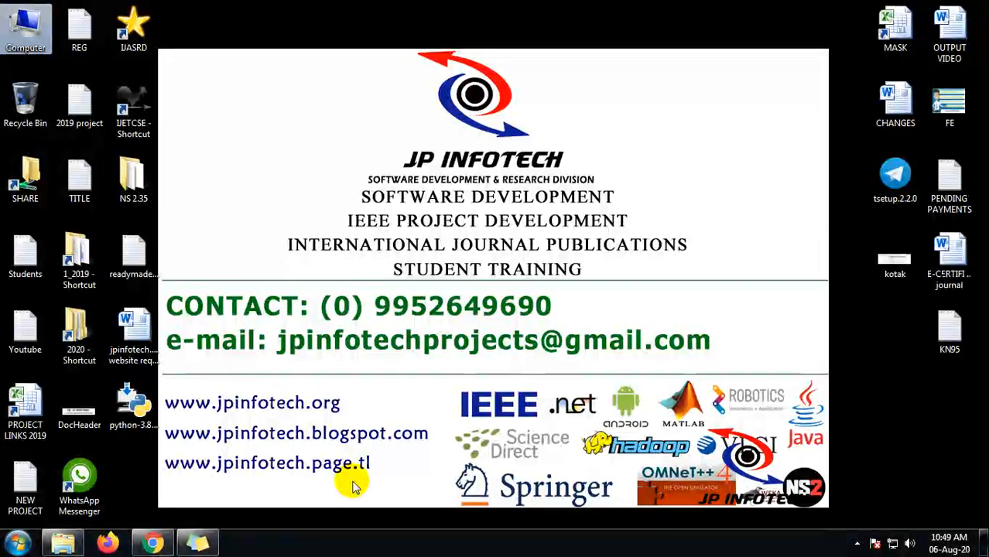
pyautogui.doubleClick(144, 419)
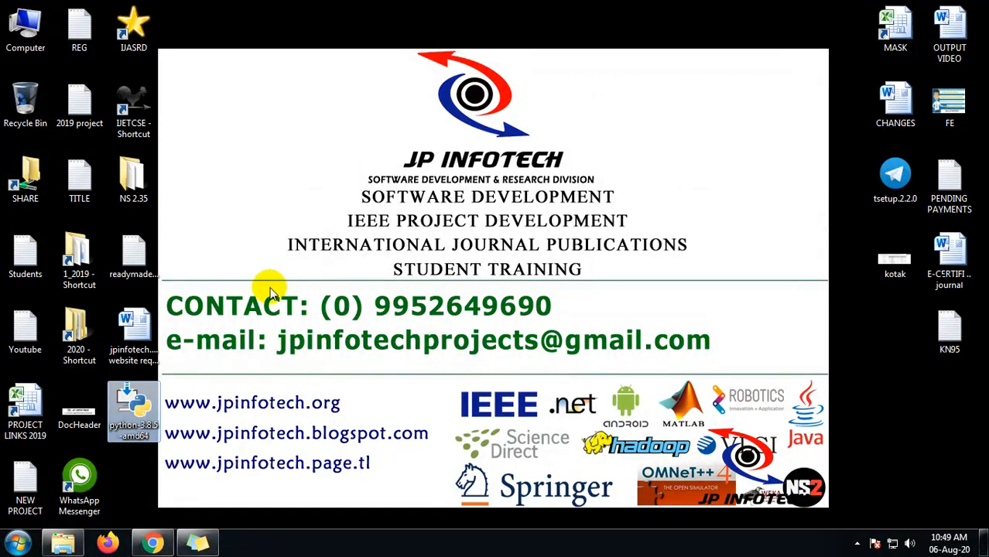
pyautogui.click(256, 183)
pyautogui.rightClick(256, 183)
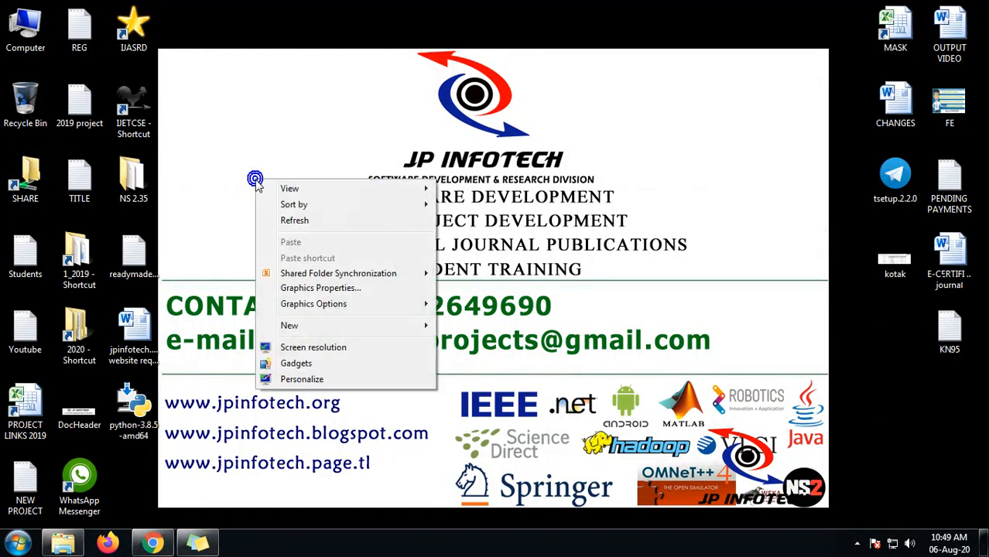
pyautogui.click(292, 220)
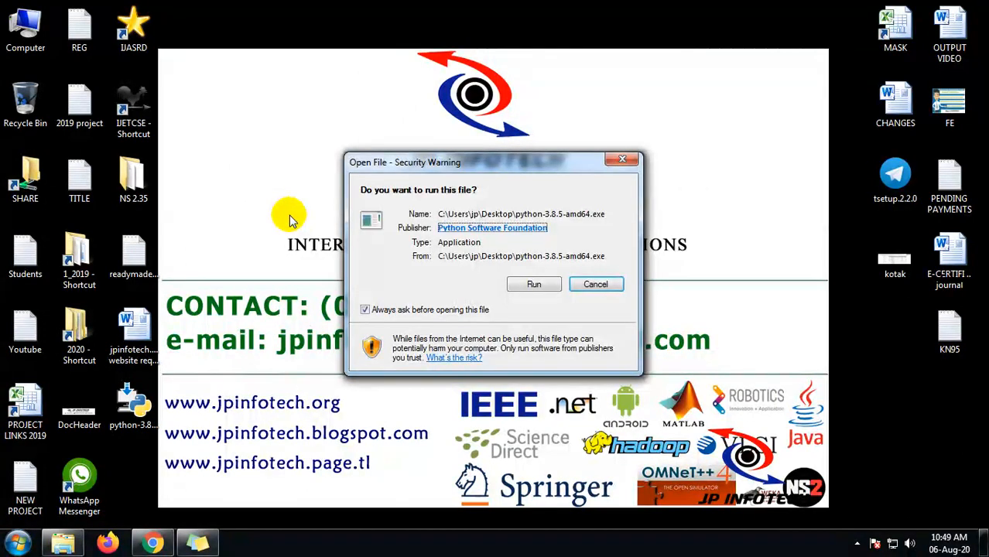
pyautogui.moveTo(412, 160); pyautogui.dragTo(317, 163)
pyautogui.click(623, 158)
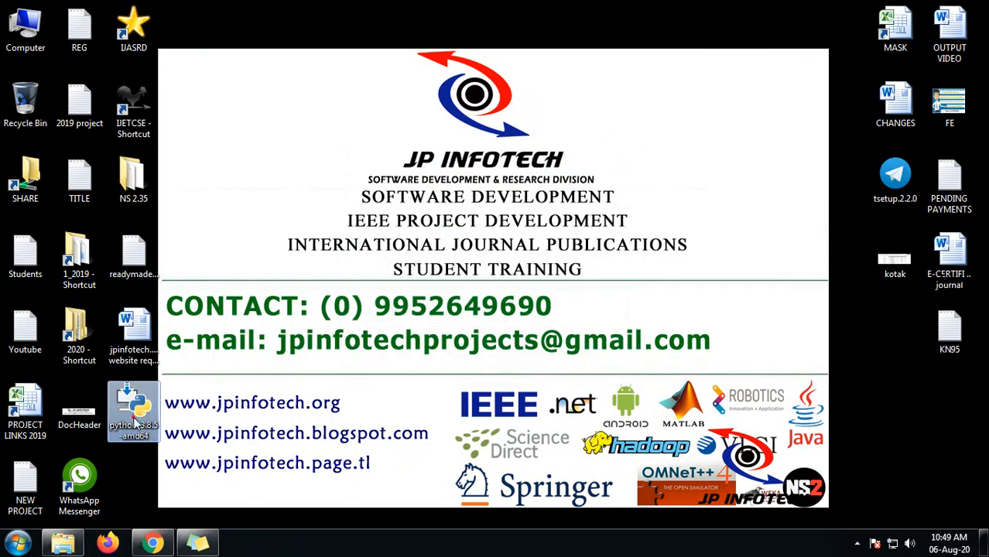
# - Run python-3.8.5-amd64 from the desktop and install Python with default settings, the launcher for all users and Python 3.8 added to PATH
pyautogui.doubleClick(134, 407)
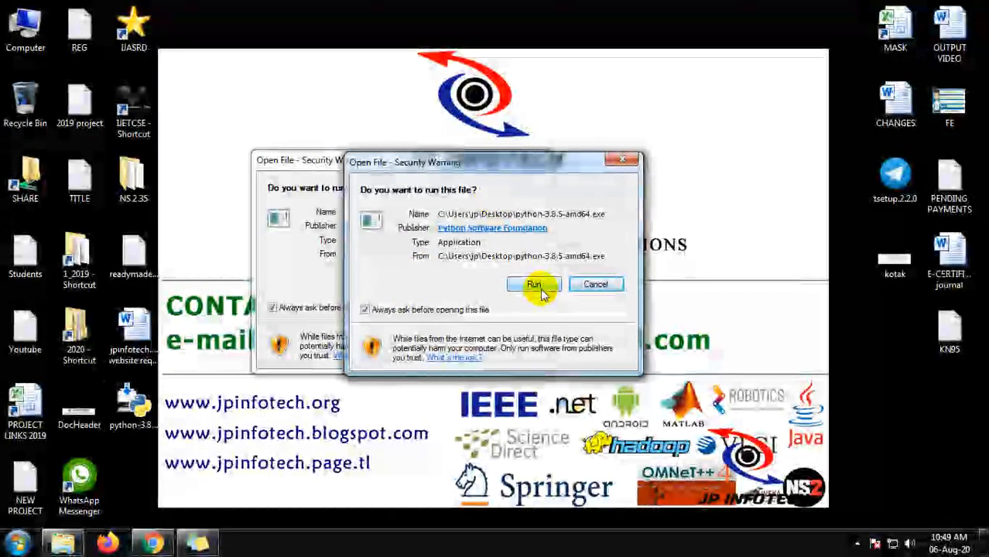
pyautogui.click(534, 285)
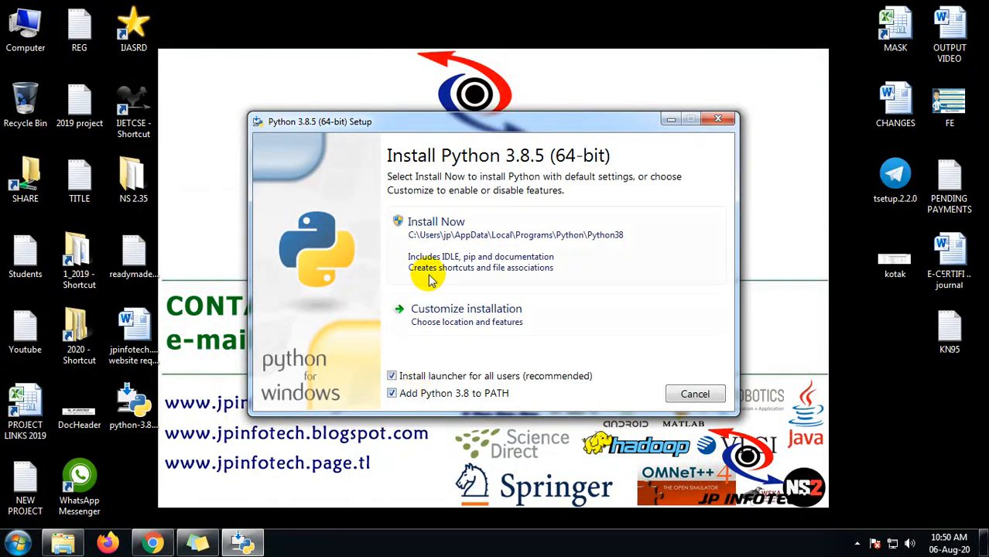
pyautogui.click(431, 232)
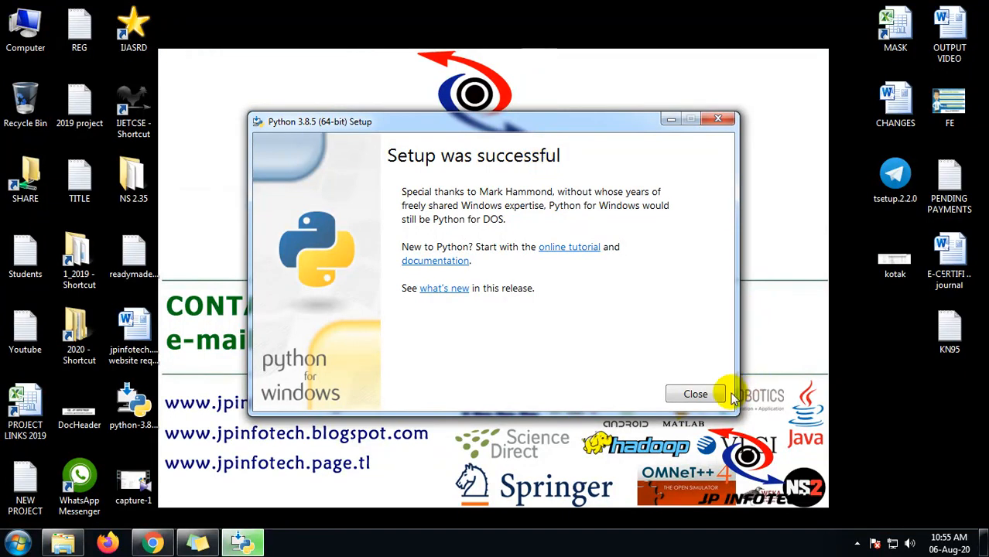
pyautogui.click(696, 396)
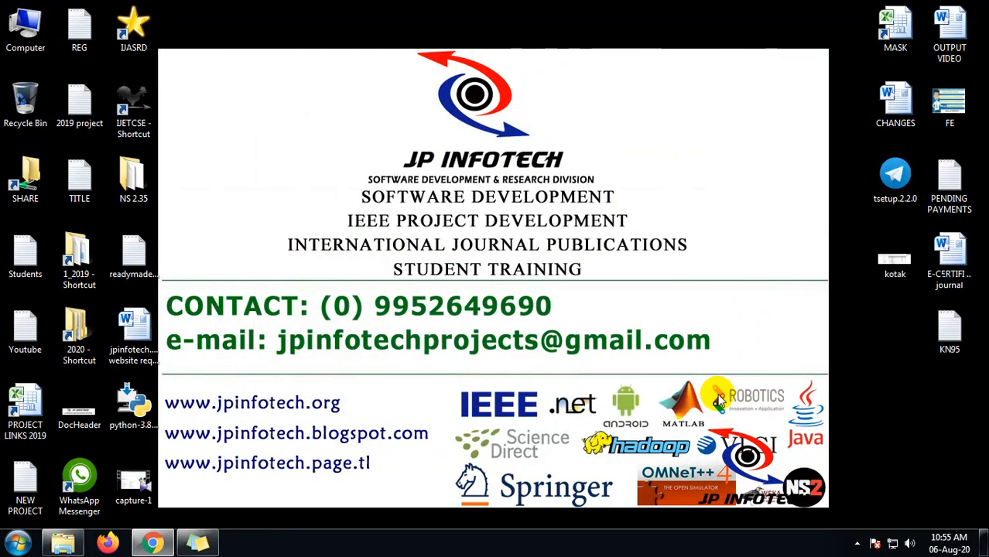
# - Open a Windows command prompt (cmd) and start the Python interpreter with the python command
pyautogui.click(16, 545)
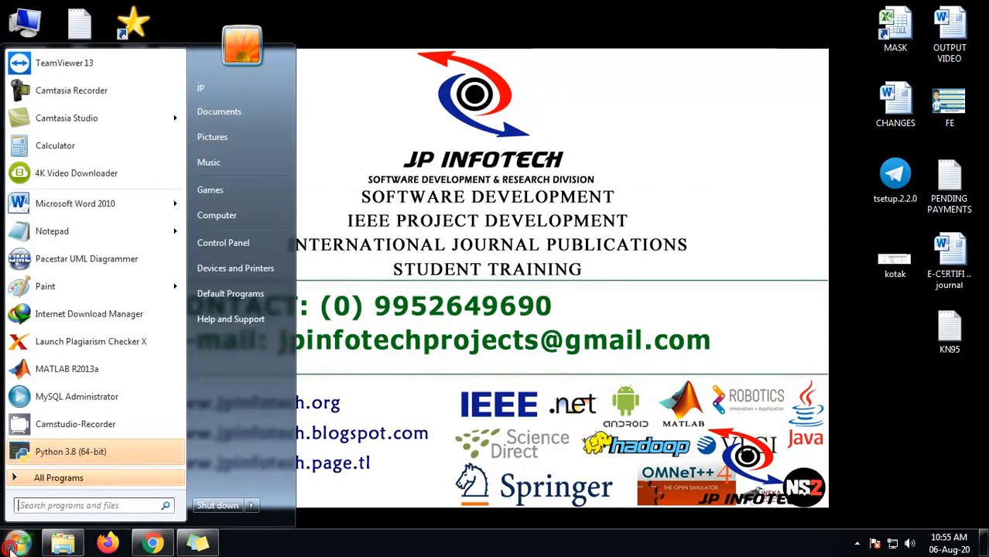
pyautogui.write('cmd')
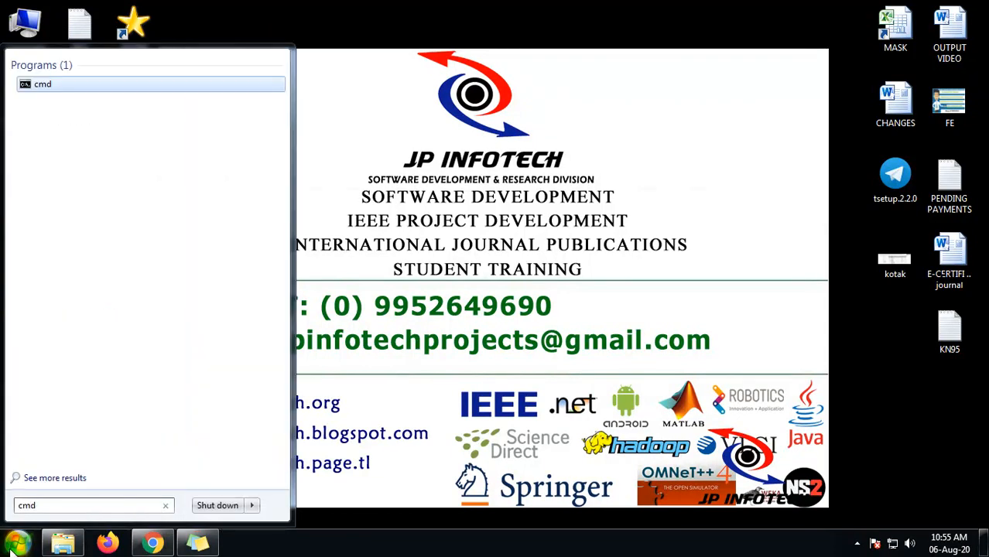
pyautogui.press('Return')
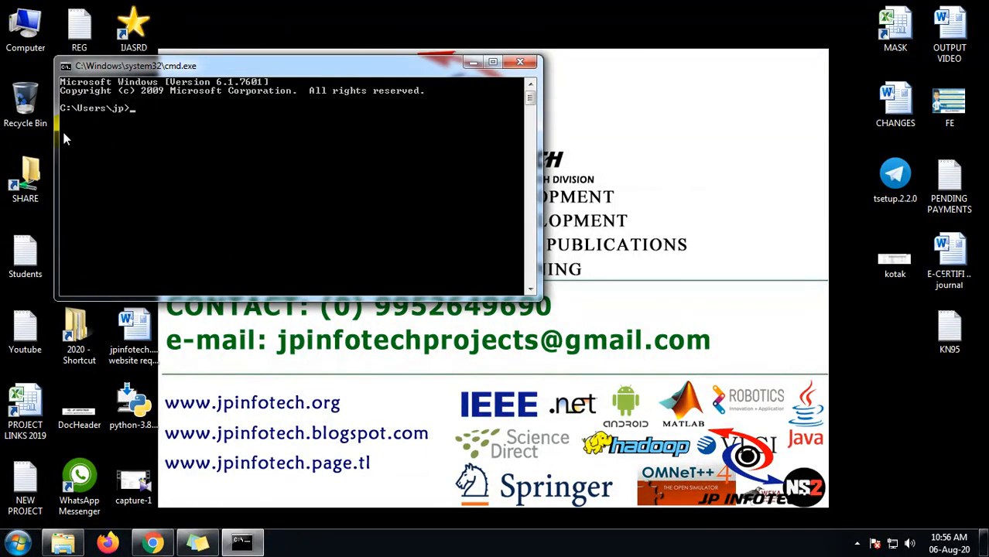
pyautogui.write('python')
pyautogui.press('Return')
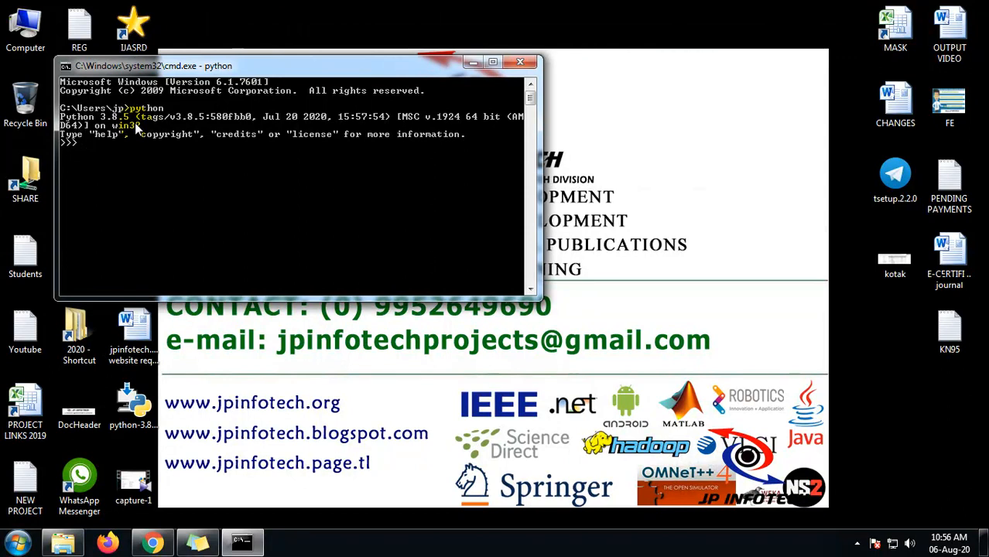
# - Run print("Hello World") in the Python interpreter, leave it with exit() and close the command prompt
pyautogui.write('print("Hello World")')
pyautogui.press('Return')
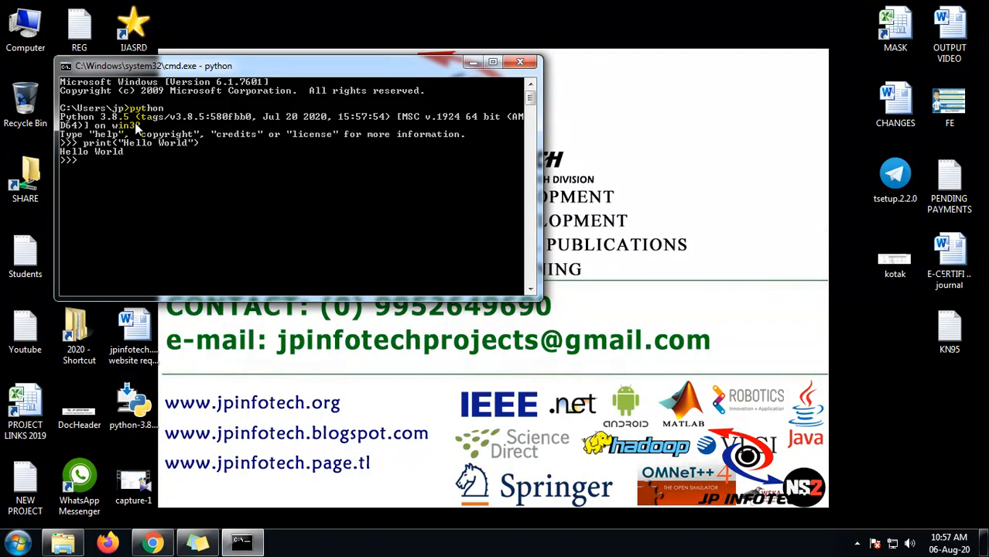
pyautogui.write('exit()')
pyautogui.press('Return')
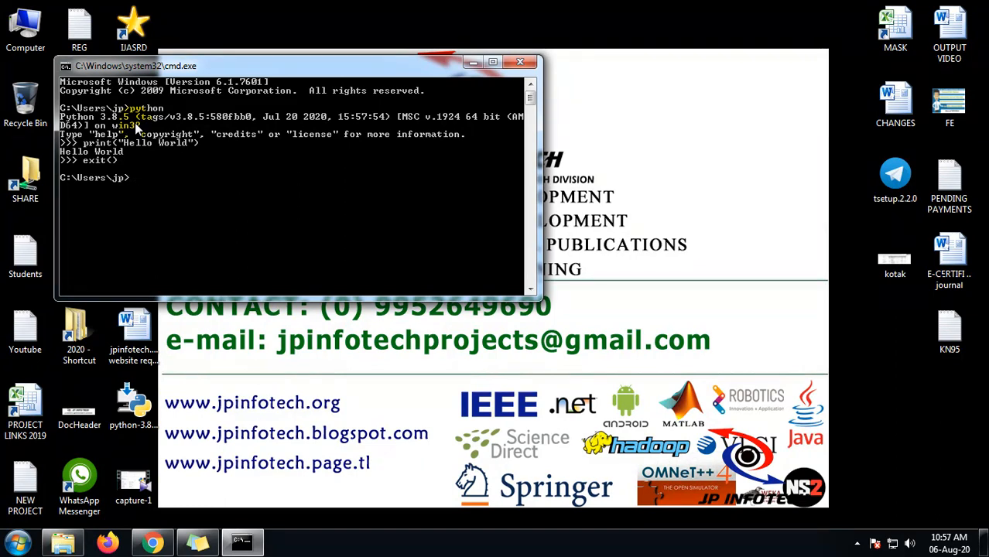
pyautogui.click(522, 63)
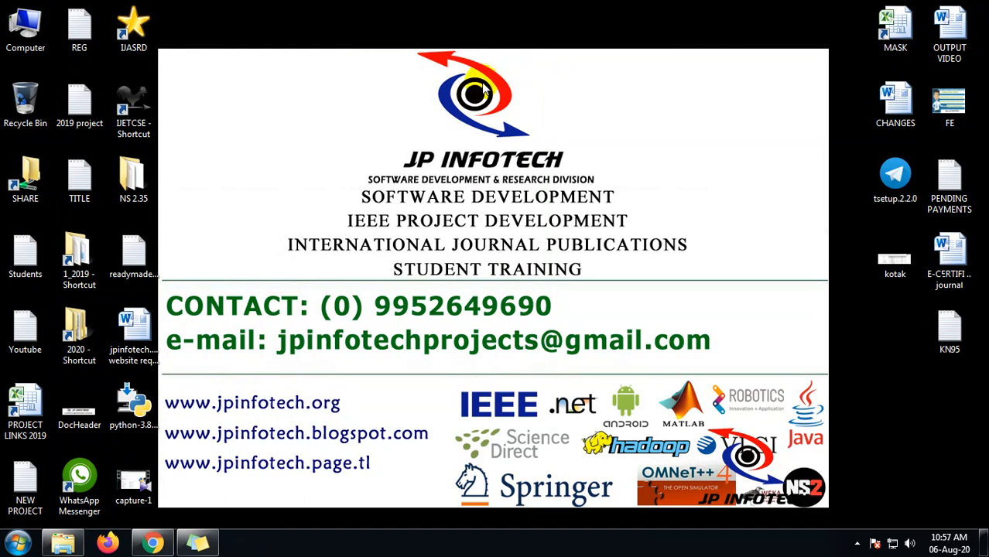
# - Create a new text document on the JP (D:) drive and open it in Notepad
pyautogui.doubleClick(32, 44)
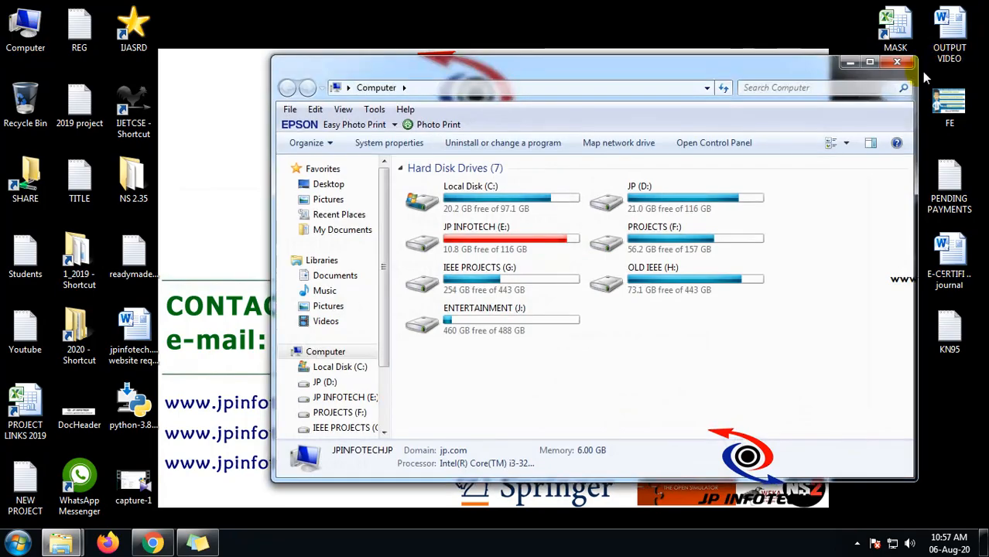
pyautogui.click(869, 62)
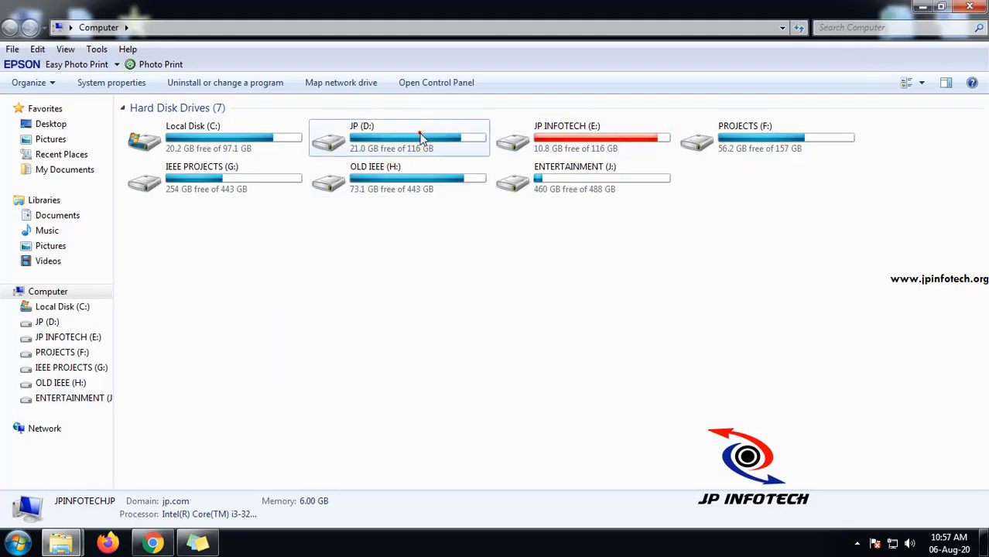
pyautogui.doubleClick(381, 138)
pyautogui.scroll(-2, 971, 325)
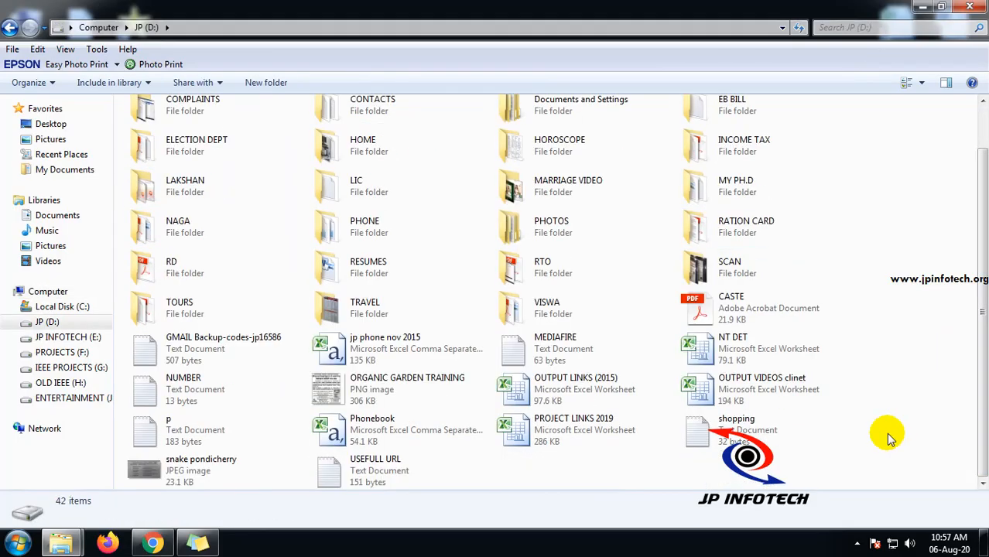
pyautogui.rightClick(862, 465)
pyautogui.moveTo(880, 437)
pyautogui.click(650, 378)
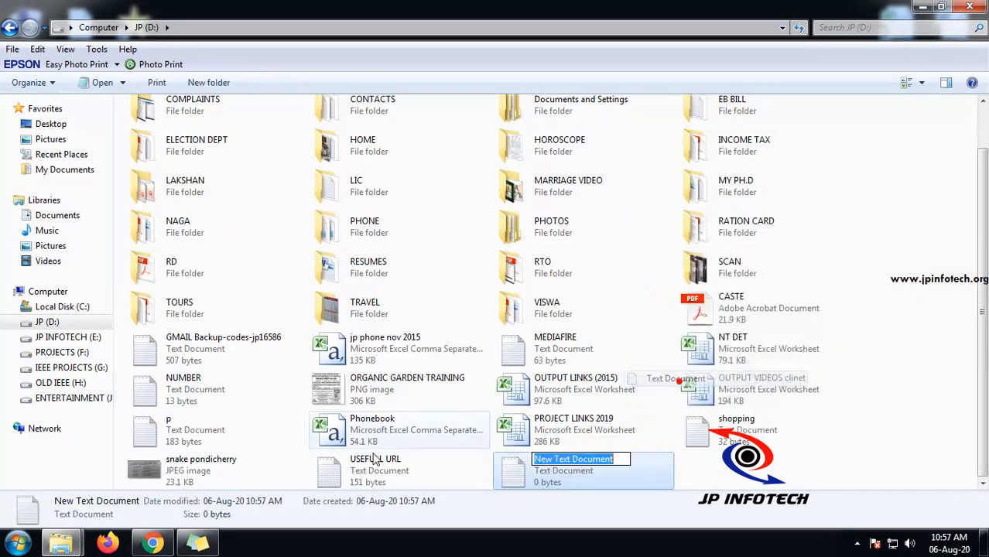
pyautogui.doubleClick(513, 468)
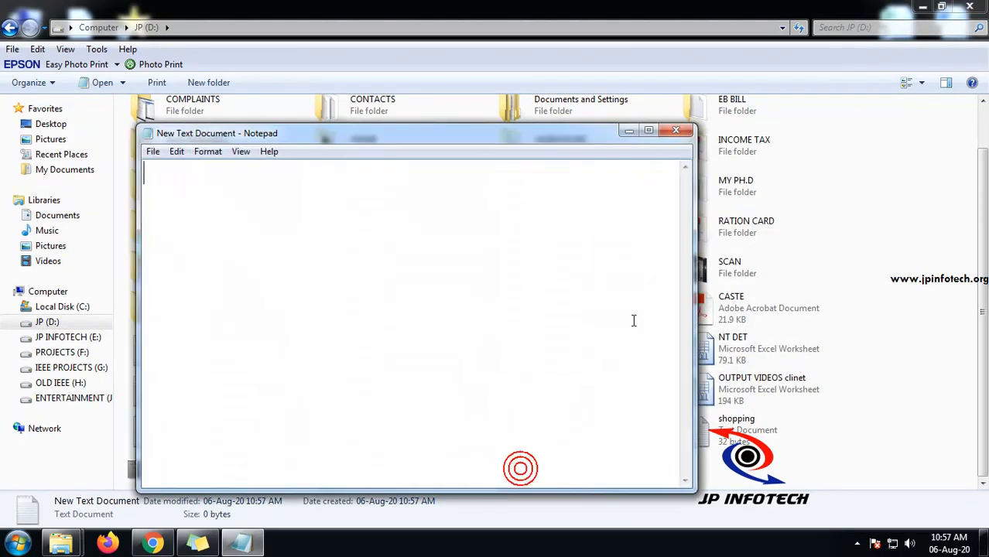
# - Write the line print("Hello World") in the empty text document
pyautogui.write('print')
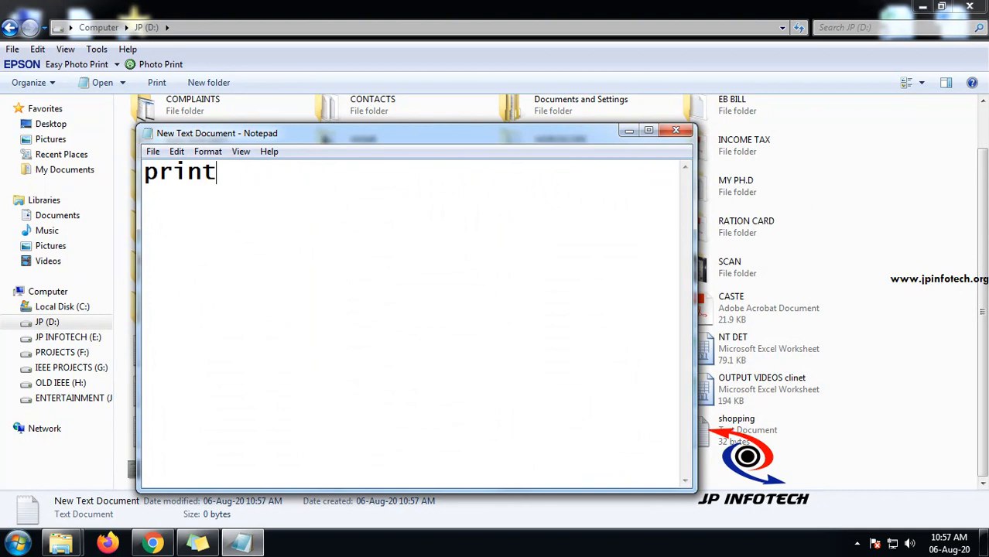
pyautogui.write('("h')
pyautogui.press('BackSpace')
pyautogui.write('Hello ')
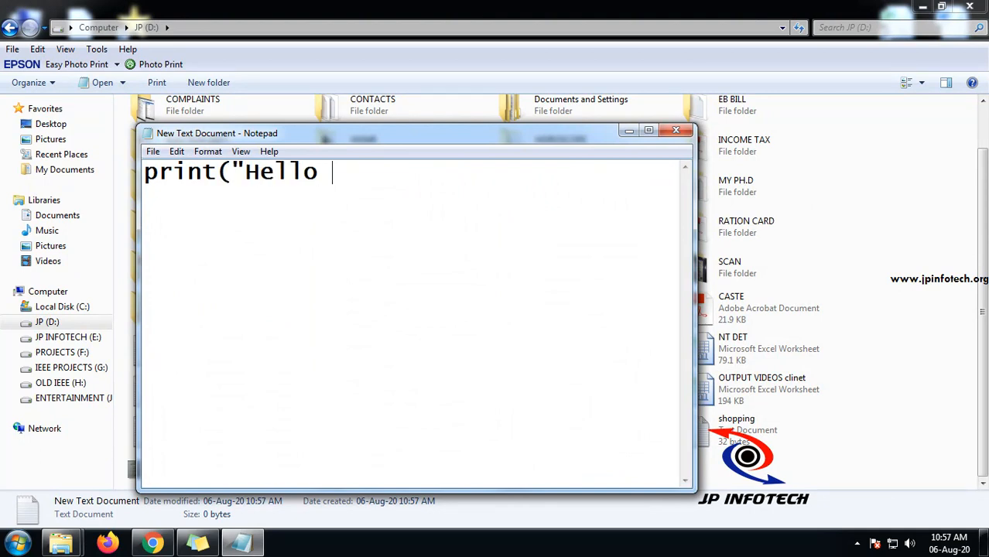
pyautogui.write('World")')
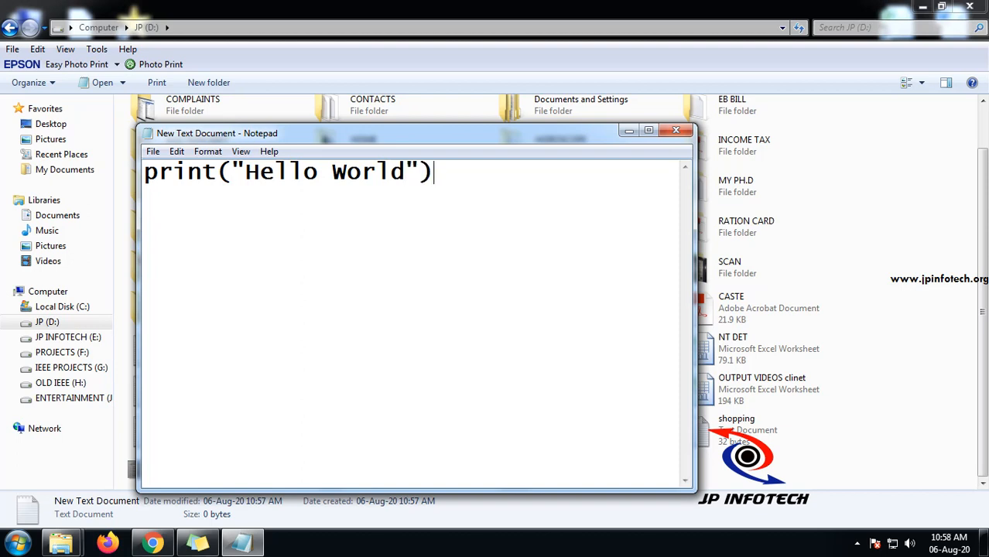
# - Save the script on the D: drive as first.py with file type All Files, close Notepad and select the saved file
pyautogui.click(153, 151)
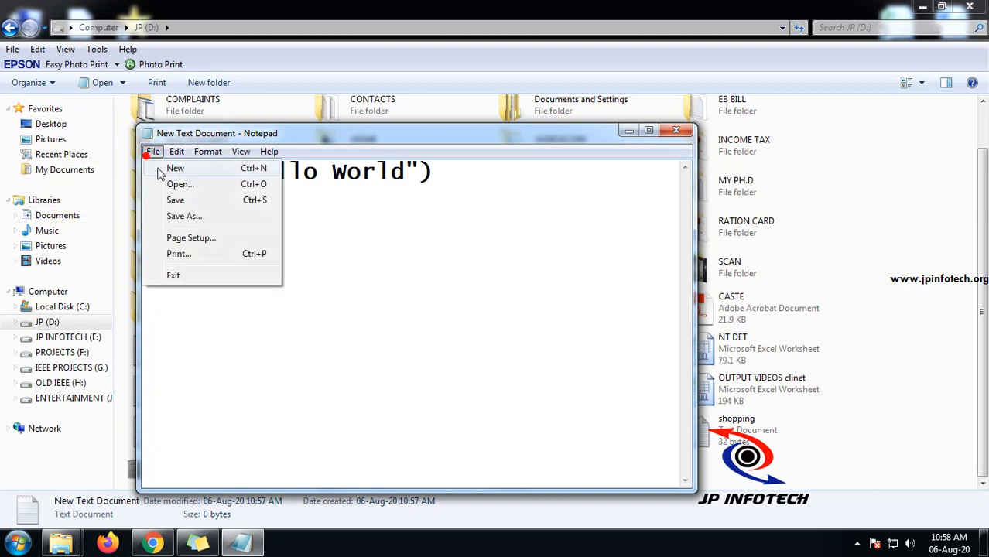
pyautogui.click(183, 212)
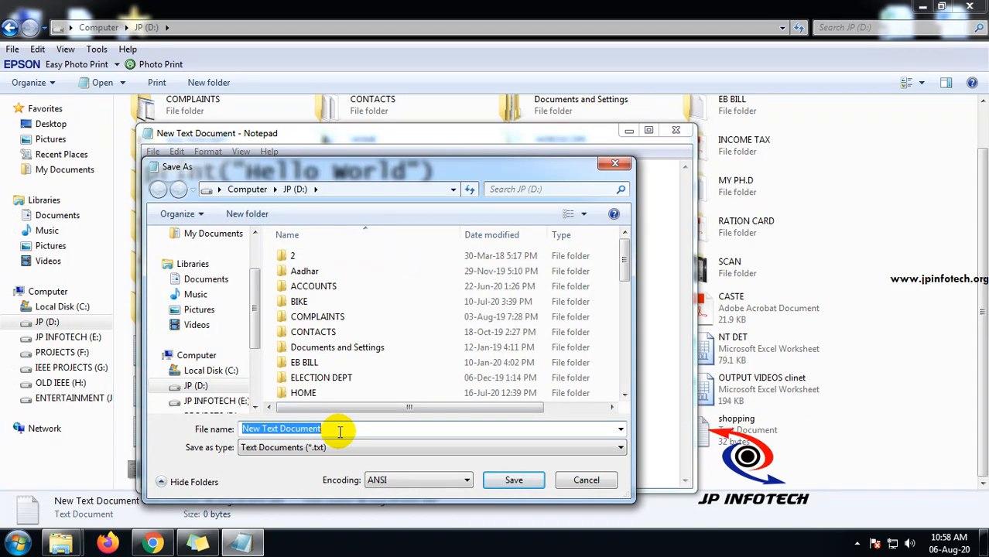
pyautogui.write('first')
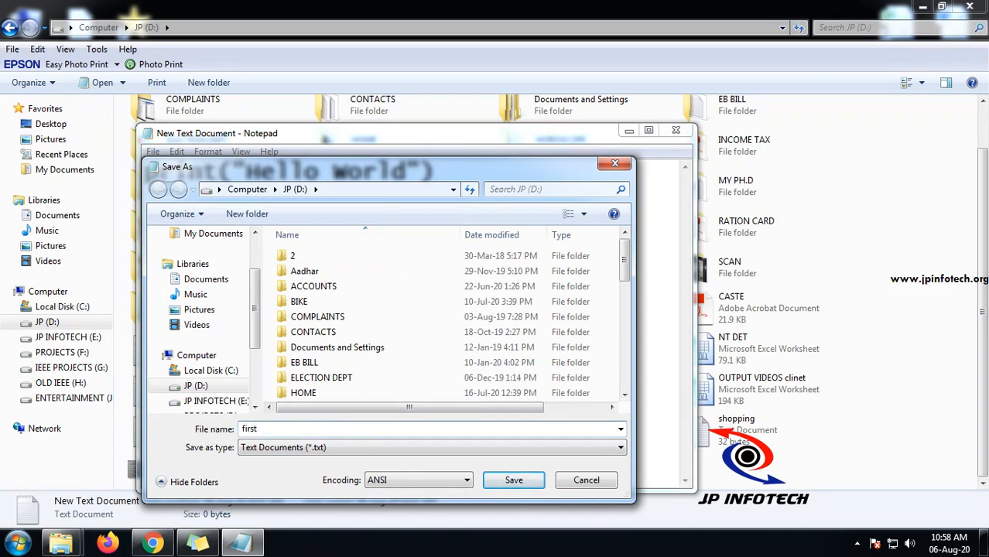
pyautogui.click(354, 452)
pyautogui.click(348, 466)
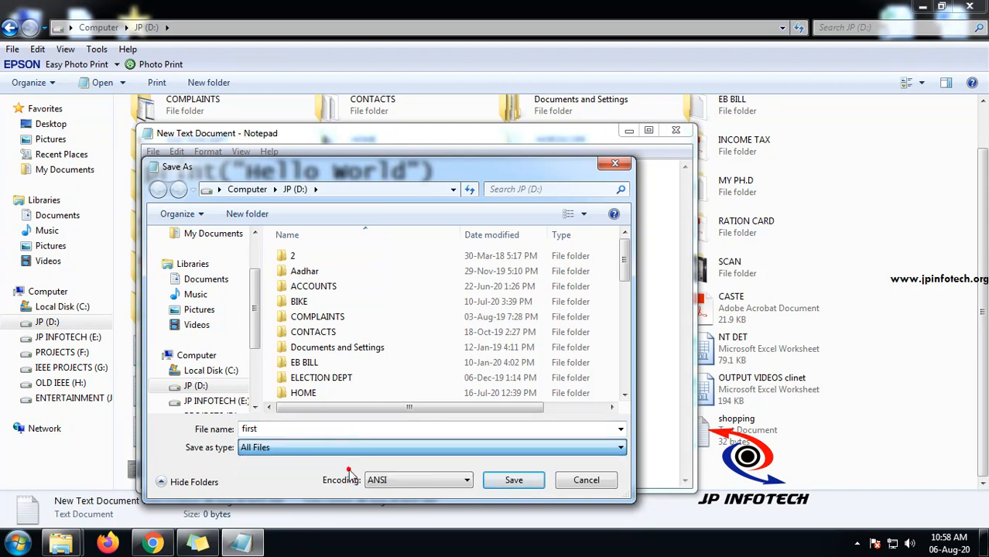
pyautogui.click(283, 432)
pyautogui.click(286, 432)
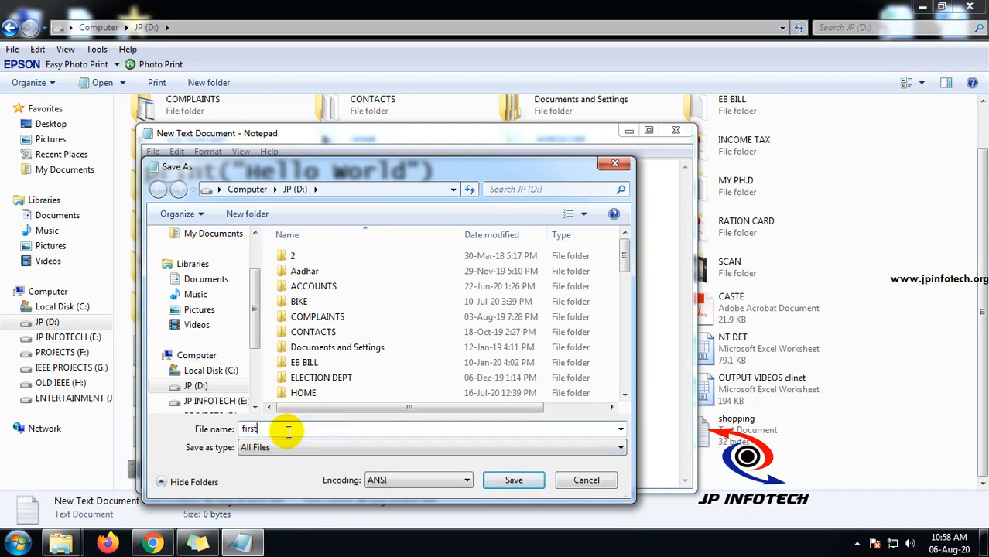
pyautogui.write('.py')
pyautogui.click(513, 479)
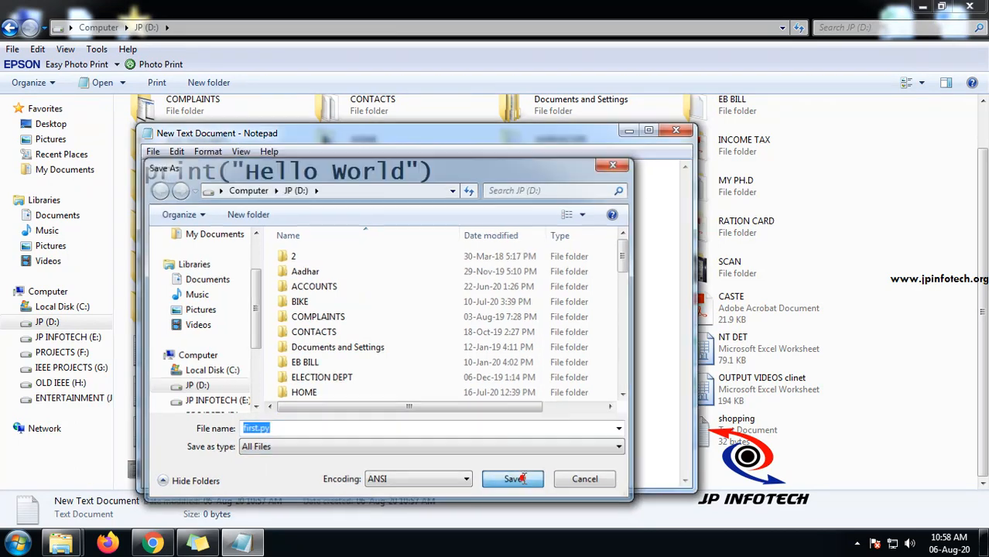
pyautogui.click(681, 130)
pyautogui.click(699, 471)
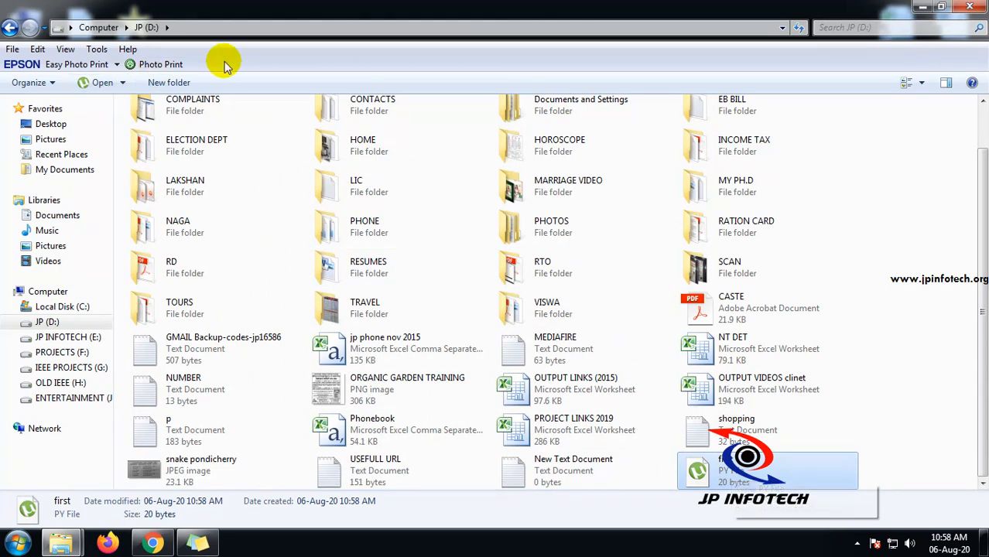
# - Open a Windows command prompt (cmd) and switch to the D: drive
pyautogui.click(17, 544)
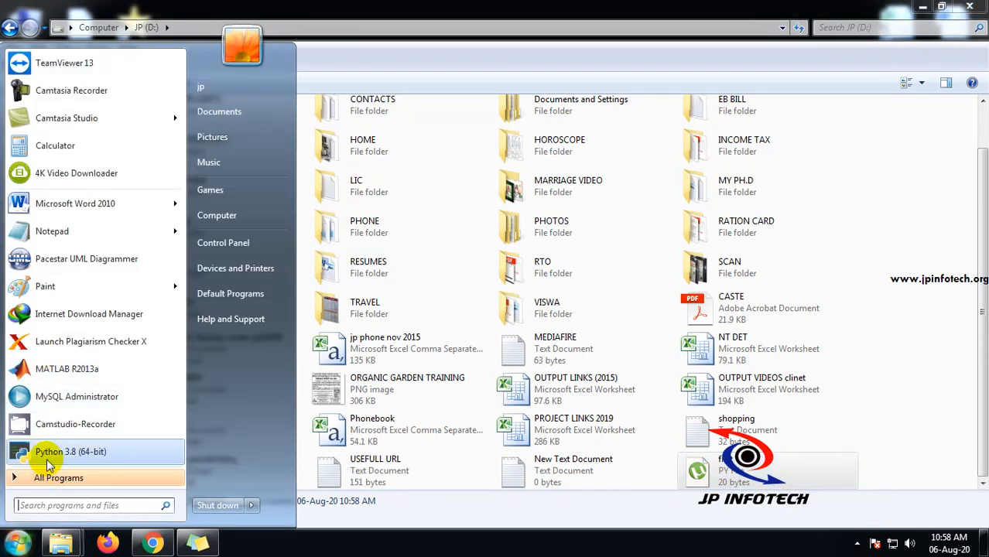
pyautogui.write('cmd')
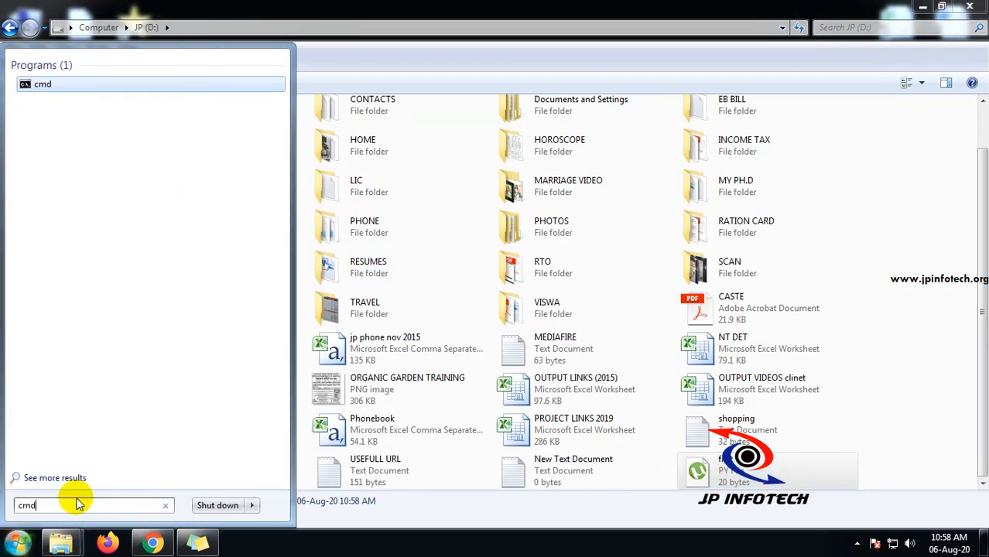
pyautogui.press('Return')
pyautogui.write('D')
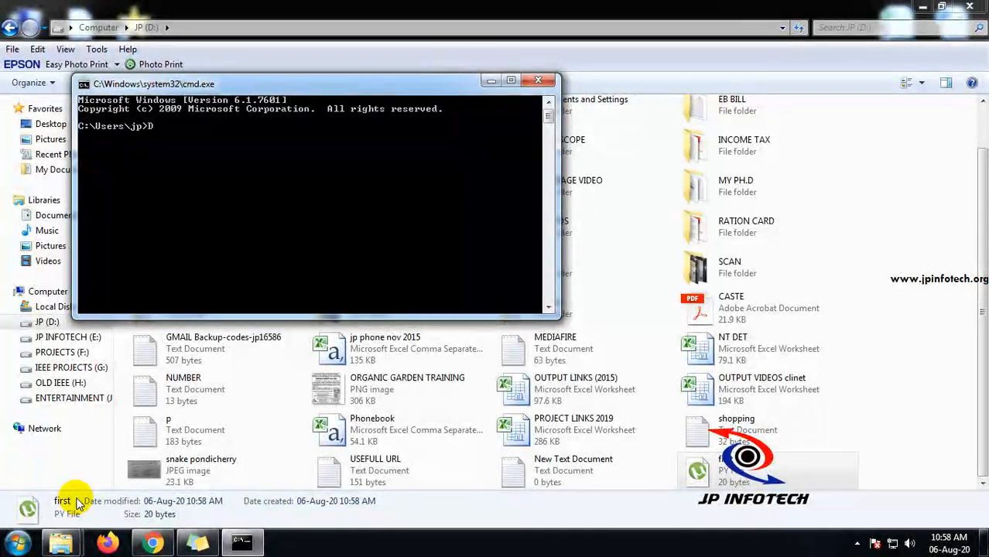
pyautogui.write(':')
pyautogui.press('Return')
# - Run the script from the D: drive with the command python first.py
pyautogui.write('python')
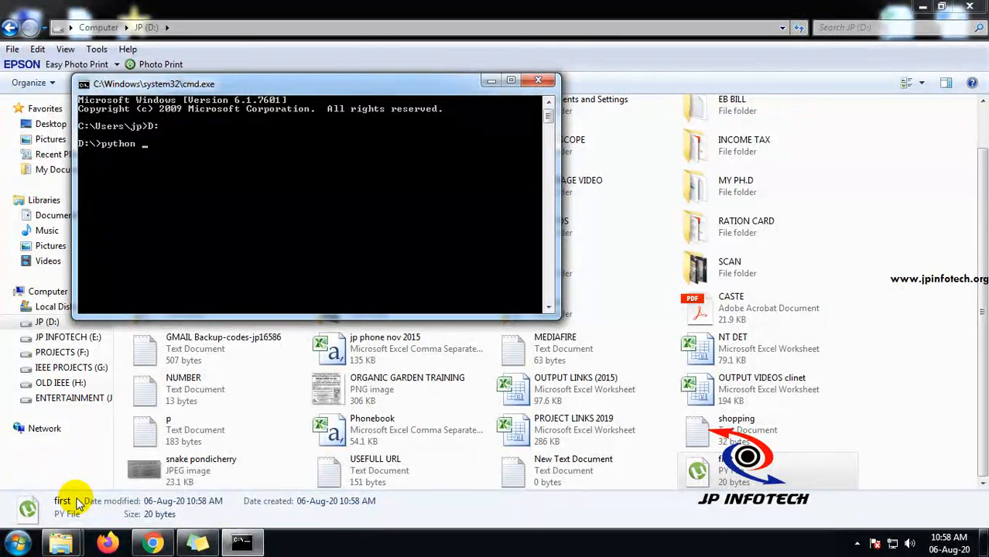
pyautogui.write('first')
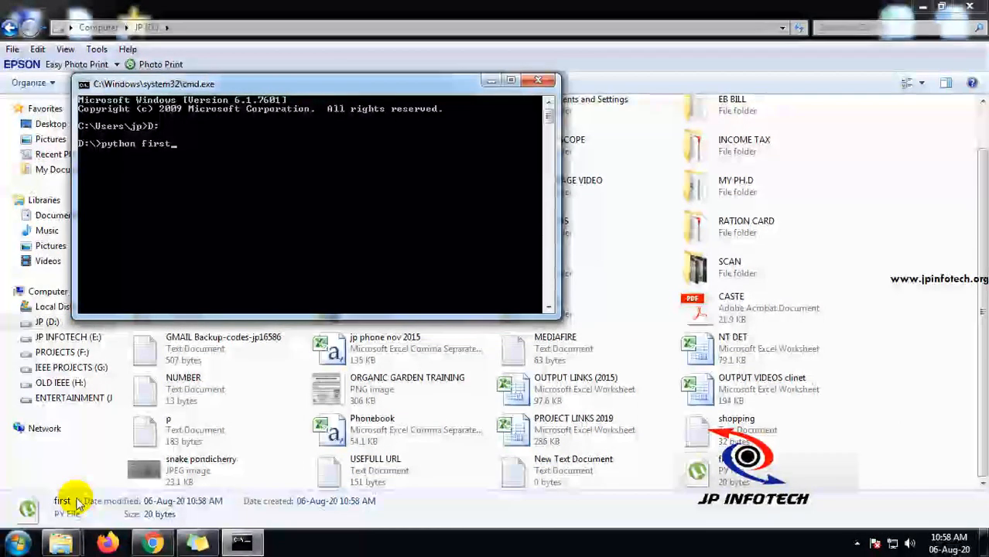
pyautogui.write('.py')
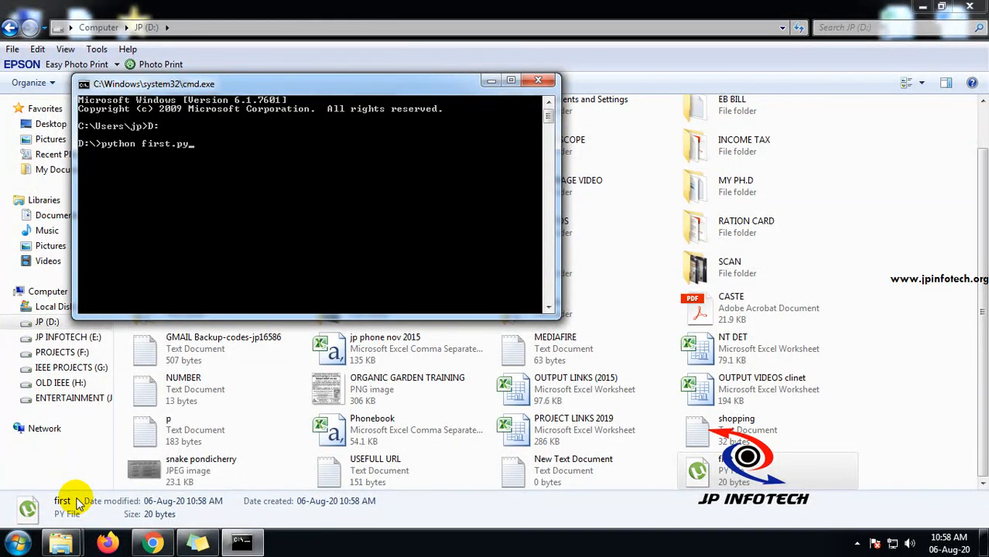
pyautogui.press('Return')
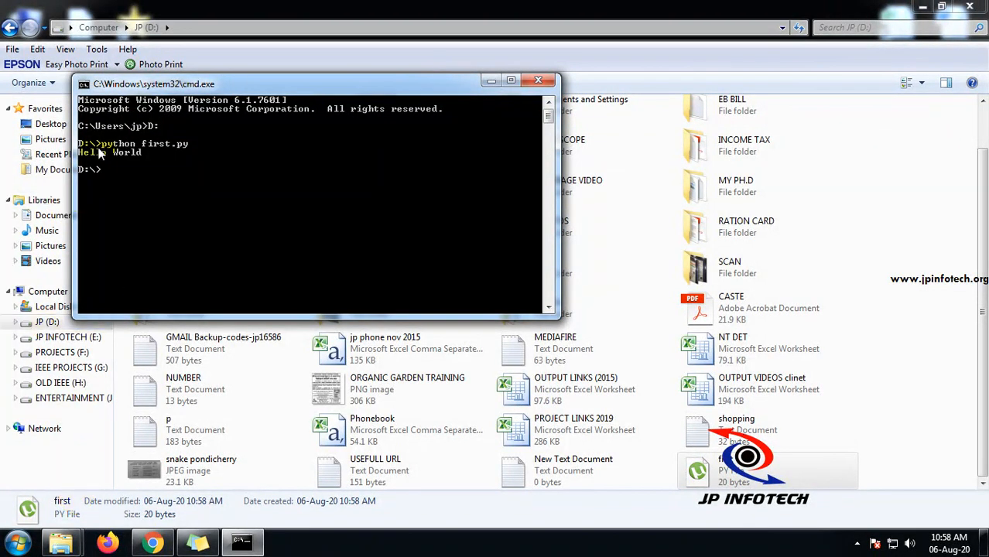
pyautogui.click(97, 172)
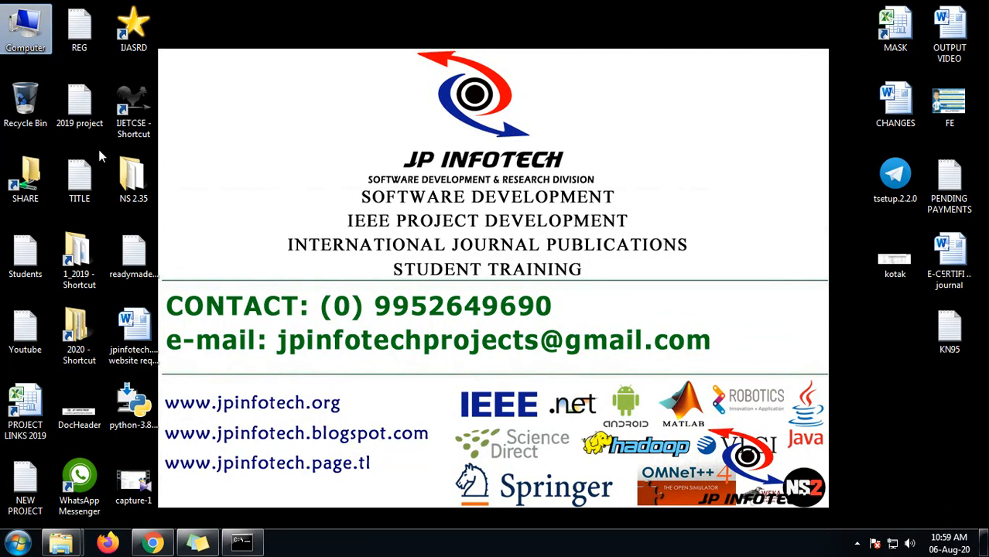
pyautogui.click(857, 543)
pyautogui.rightClick(880, 445)
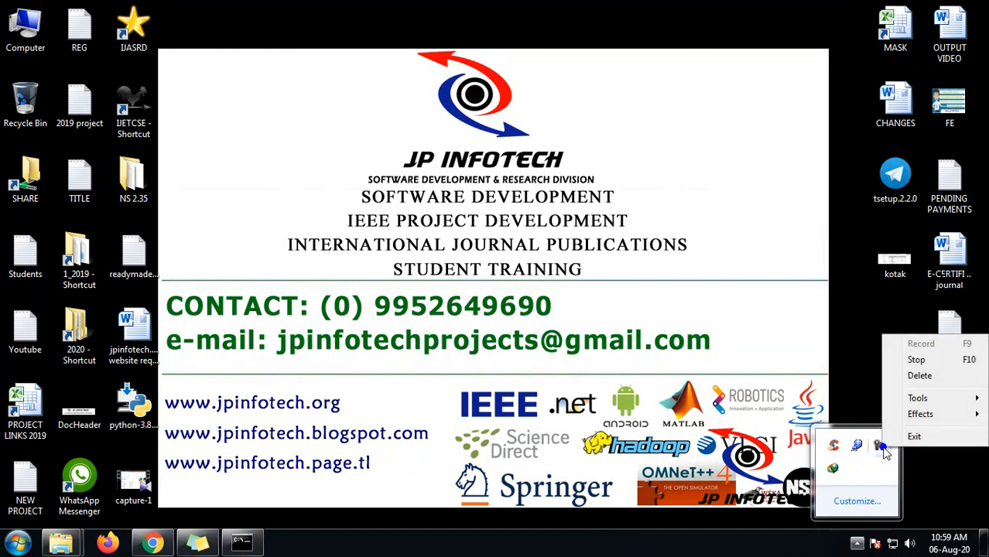